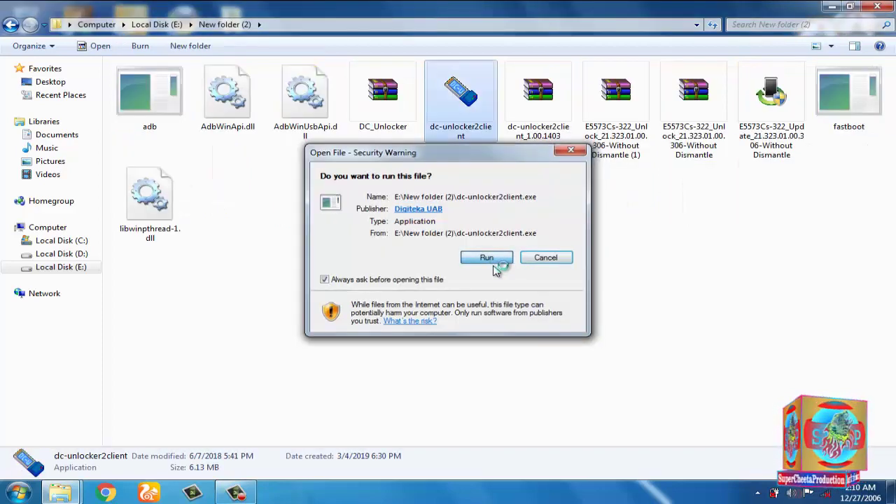
Allow dc-unlocker2client to run and detect the Huawei modem with the model set to Auto detect (recommended)
left_click(488, 258)
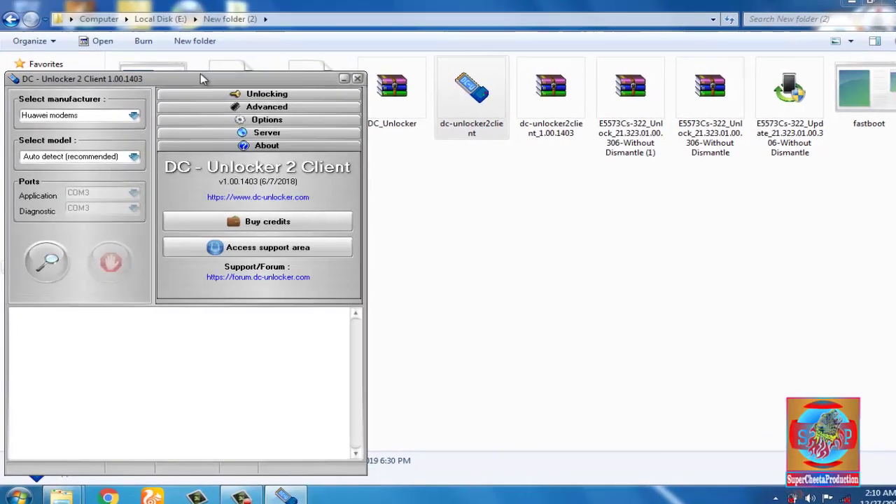
left_click_drag(199, 78, 340, 53)
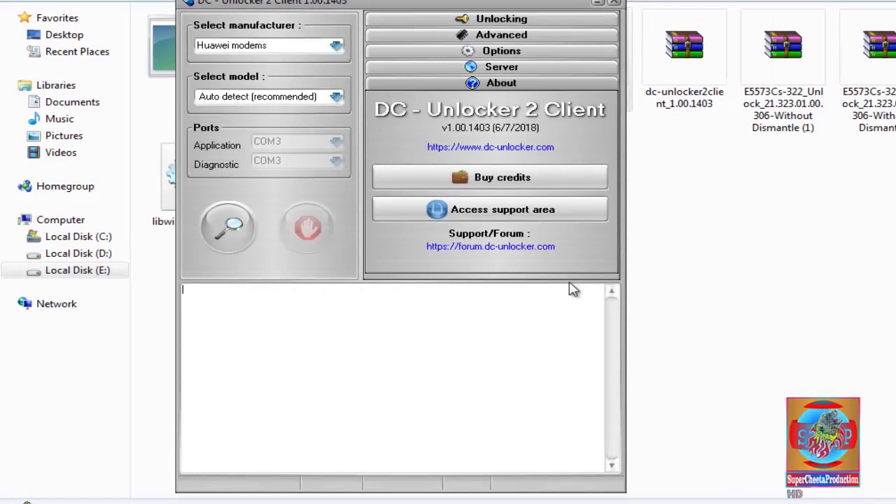
left_click(226, 230)
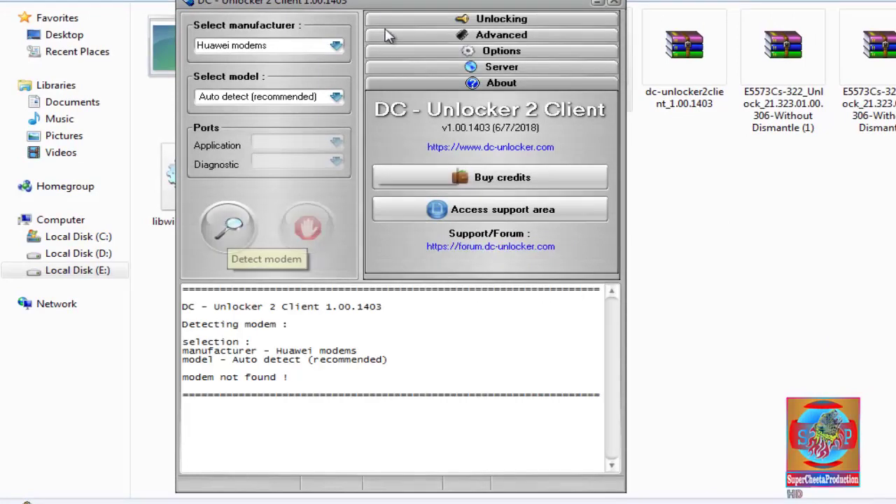
left_click_drag(374, 14, 463, 0)
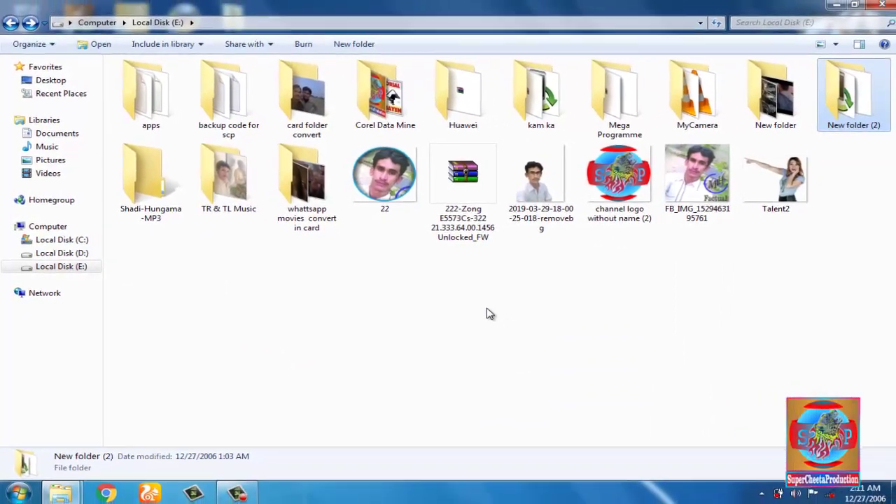
Extract the DC Unlocker + Huawei Data Card Driver archive in the Huawei folder on drive E into its own folder
double_click(460, 107)
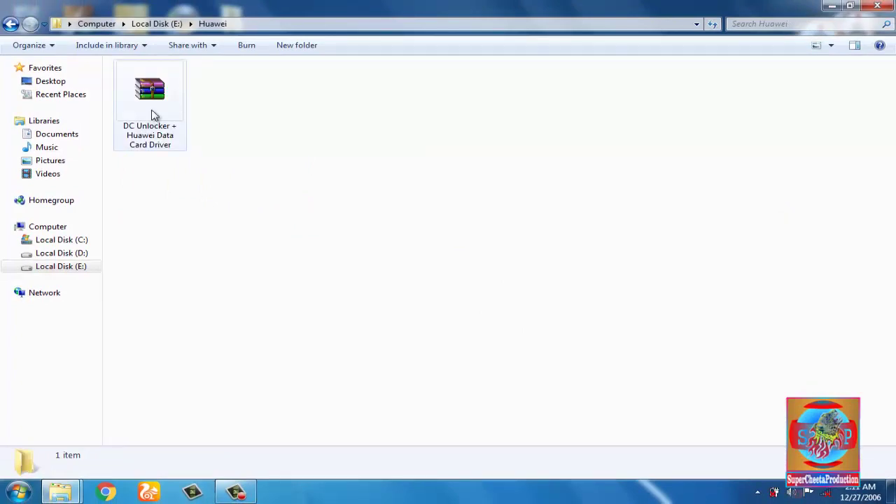
right_click(154, 116)
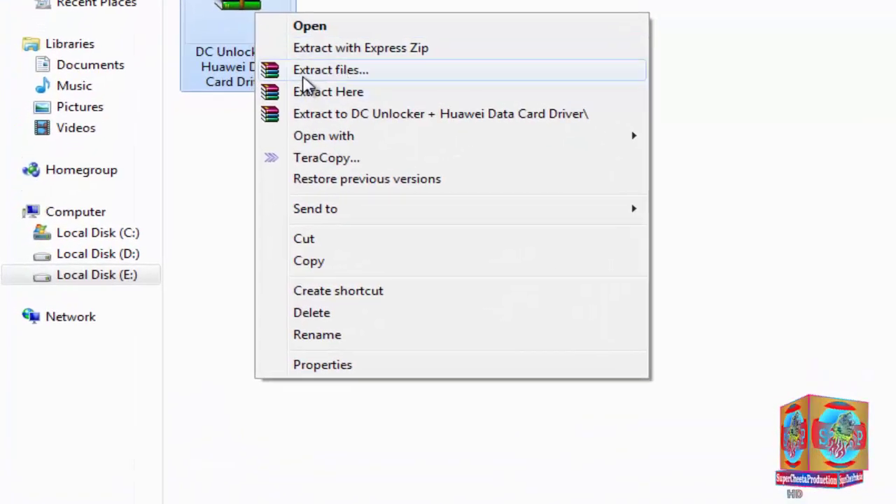
left_click(306, 76)
left_click(678, 424)
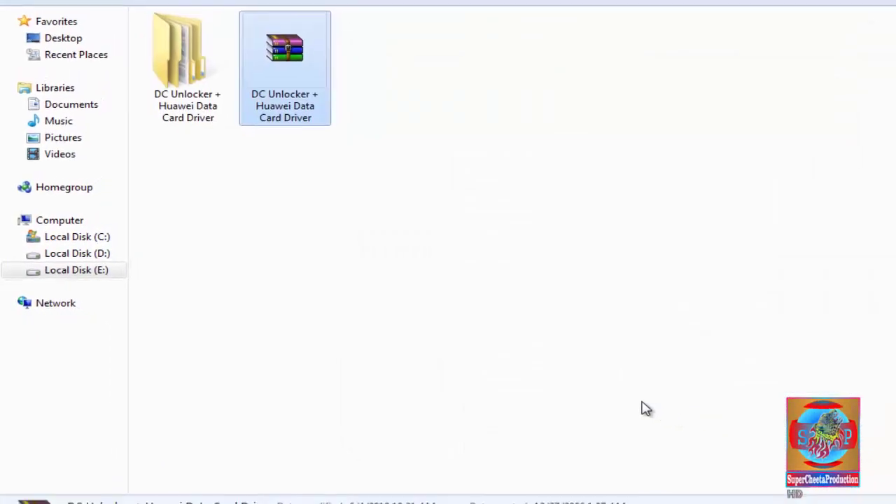
Install the HUAWEI DataCard Driver 5.05.01.00 from the extracted folder, accepting the licence, and close the finished setup
double_click(180, 63)
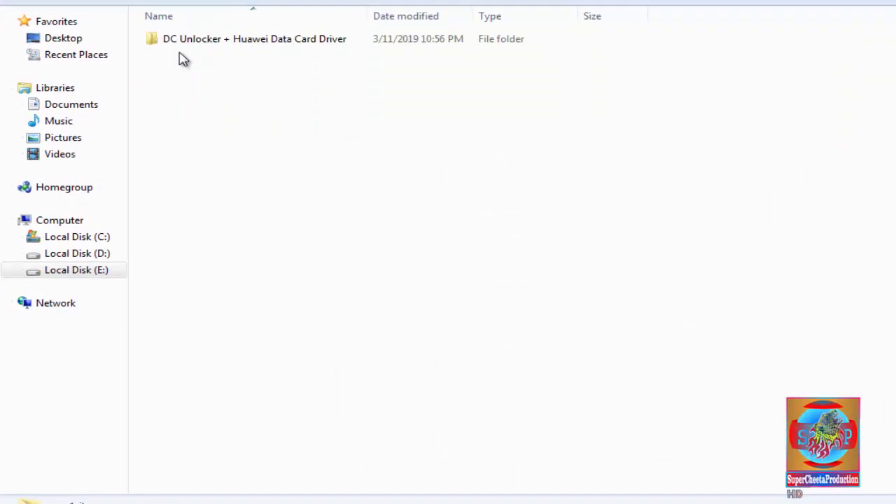
double_click(183, 39)
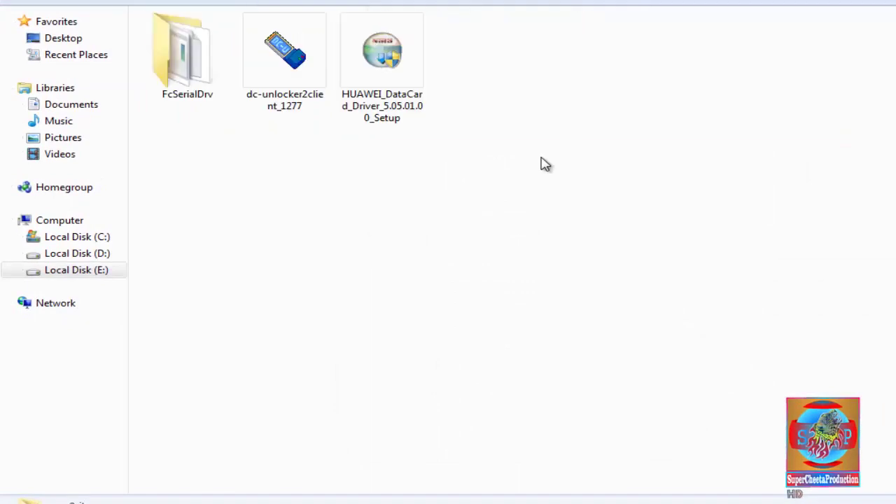
double_click(384, 84)
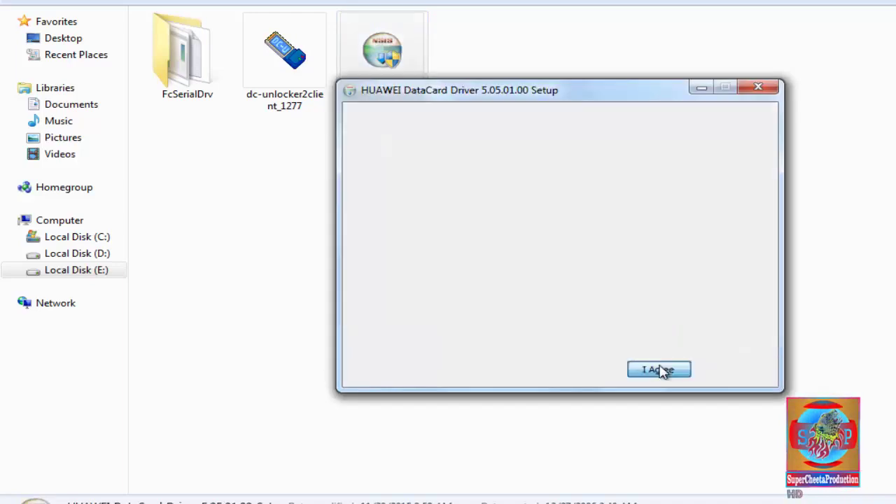
left_click(661, 371)
left_click(661, 370)
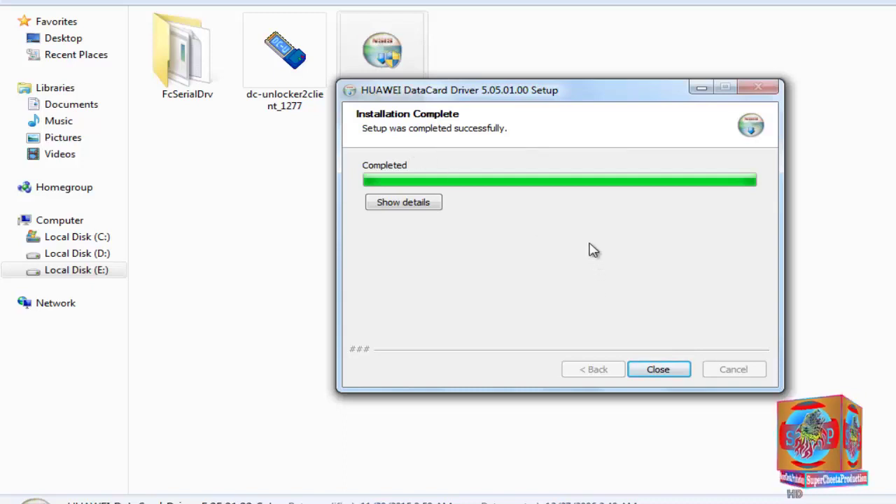
left_click(678, 371)
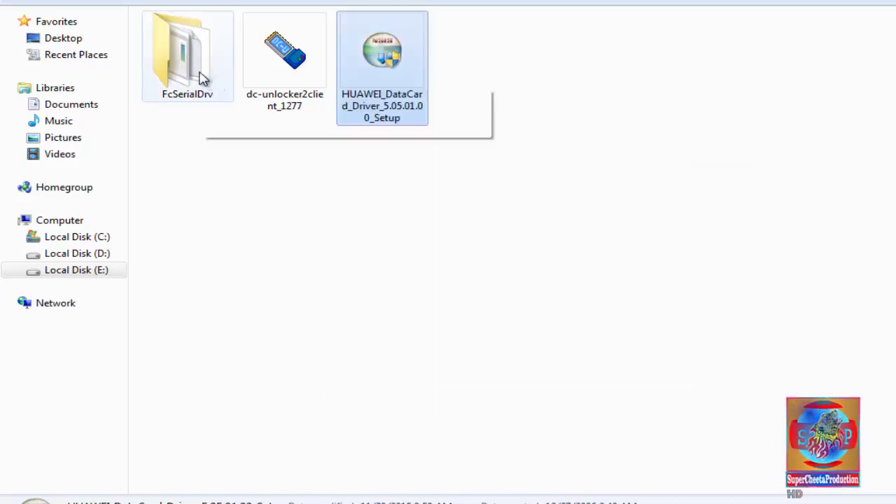
Open the FcSerialDrv folder and display its contents as large icons
double_click(194, 70)
right_click(330, 180)
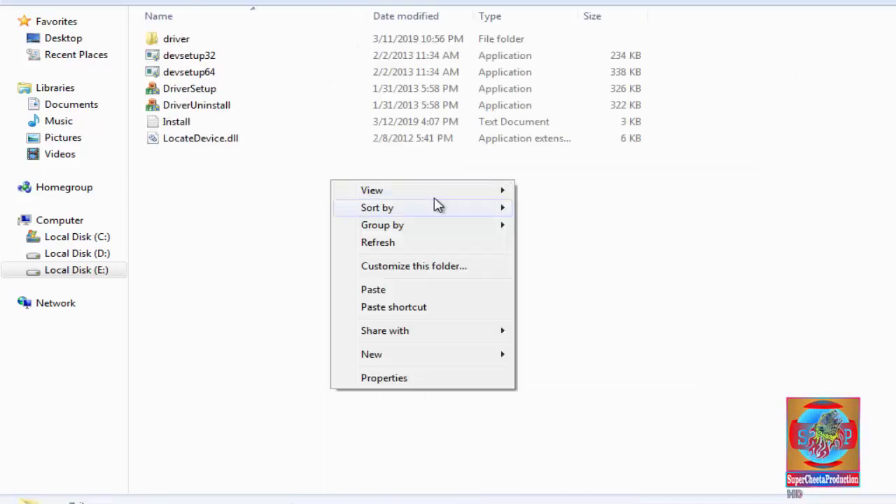
mouse_move(431, 190)
left_click(549, 207)
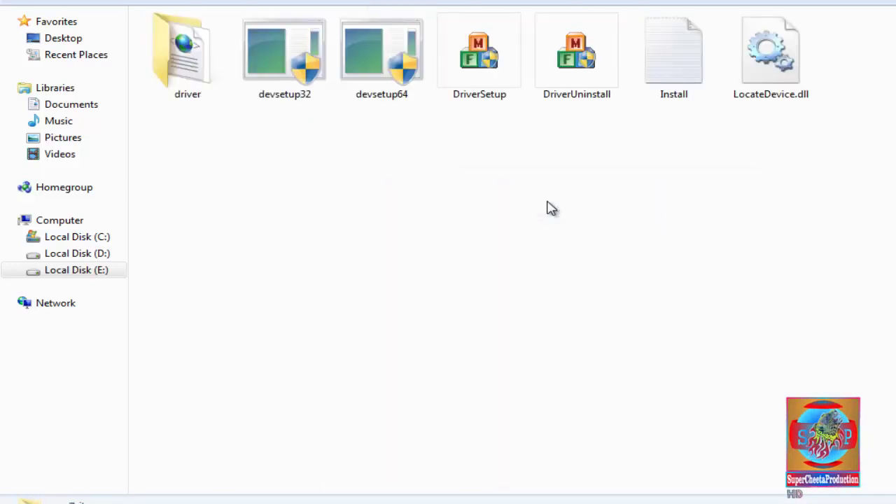
right_click(556, 194)
mouse_move(619, 204)
left_click(335, 180)
Run DriverSetup from the FcSerialDrv folder and dismiss the Program Compatibility Assistant
left_click(483, 68)
double_click(483, 66)
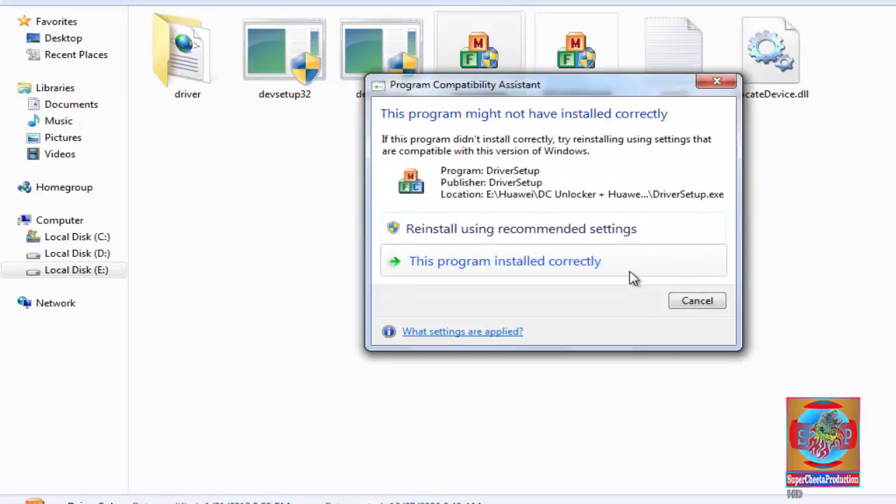
left_click(717, 82)
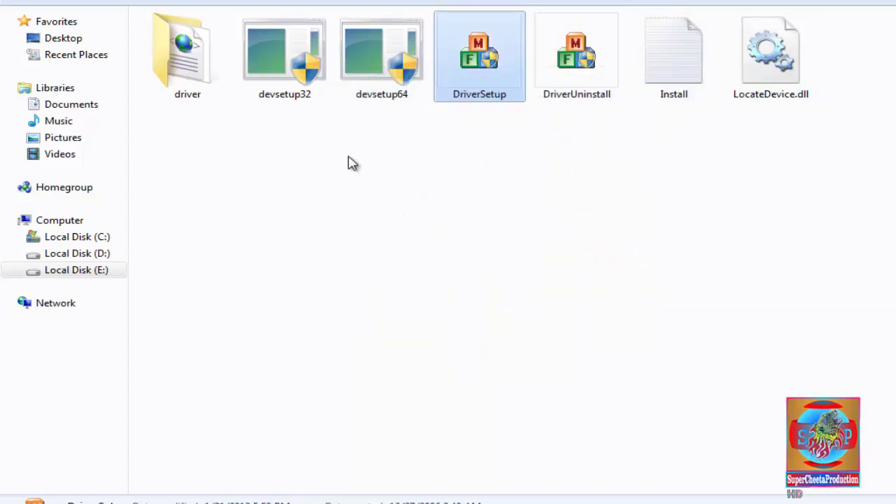
Run devsetup64 from FcSerialDrv, and reinstall DriverSetup from the HUAWEI DRIVERS folder using the recommended settings
left_click(390, 64)
double_click(390, 65)
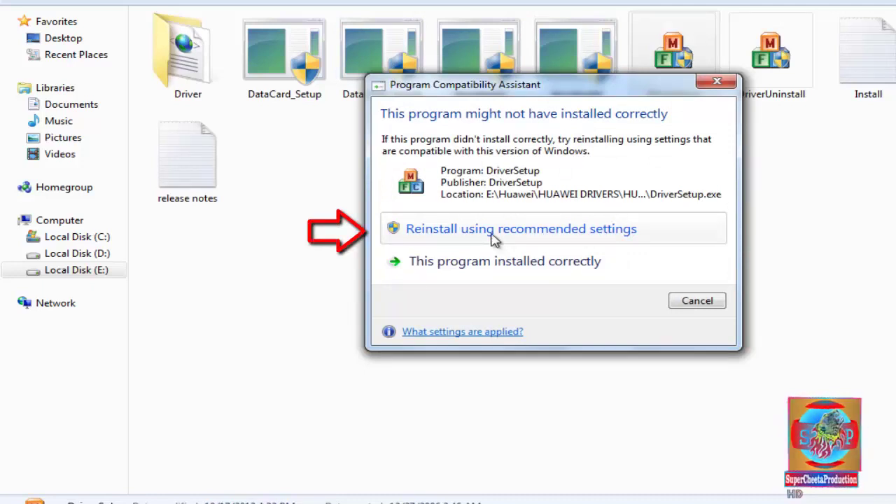
left_click(492, 235)
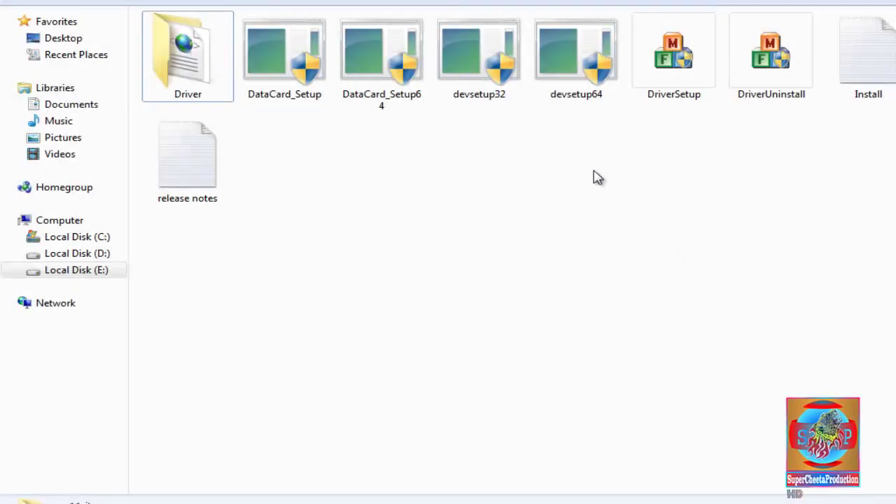
Launch dc-unlocker2client_1277 from the DC Unlocker folder and run modem detection repeatedly for Huawei modems with automatic model selection
key("Return")
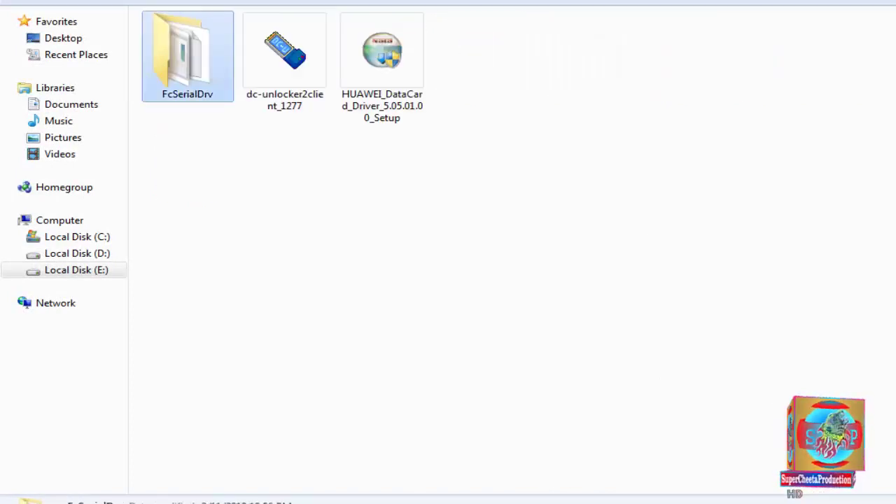
double_click(304, 64)
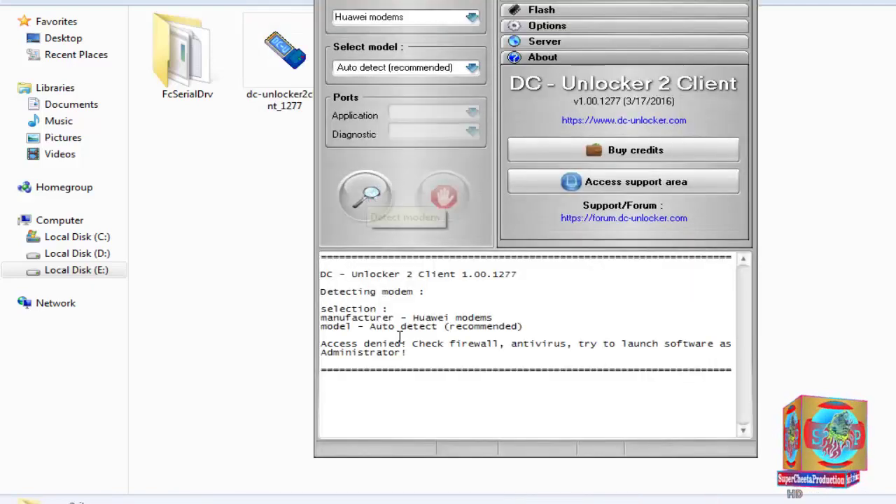
left_click(364, 194)
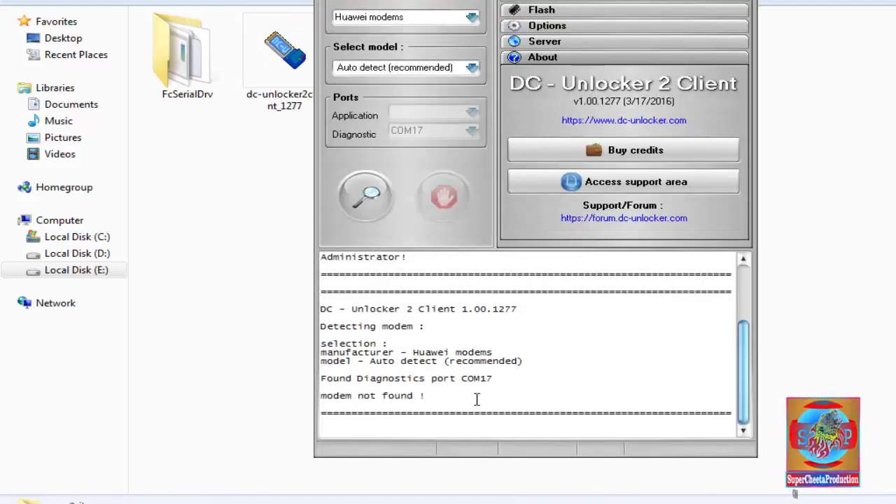
left_click(371, 214)
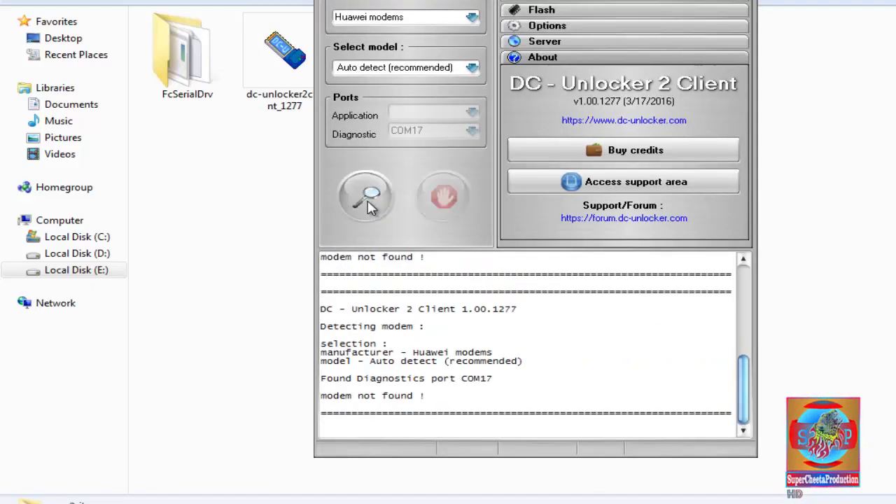
left_click(364, 198)
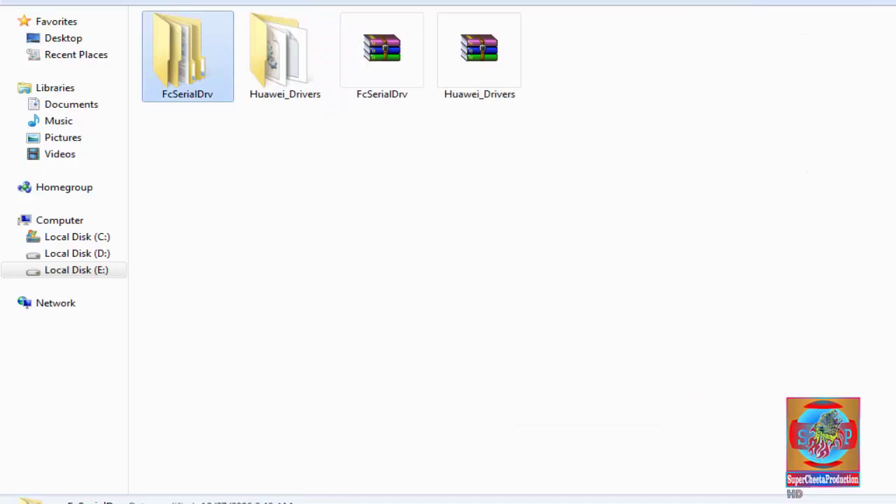
Examine the contents of the extracted DC Unlocker + Huawei Data Card Driver and HUAWEI DRIVERS folders, including their driver subfolders
key("BackSpace")
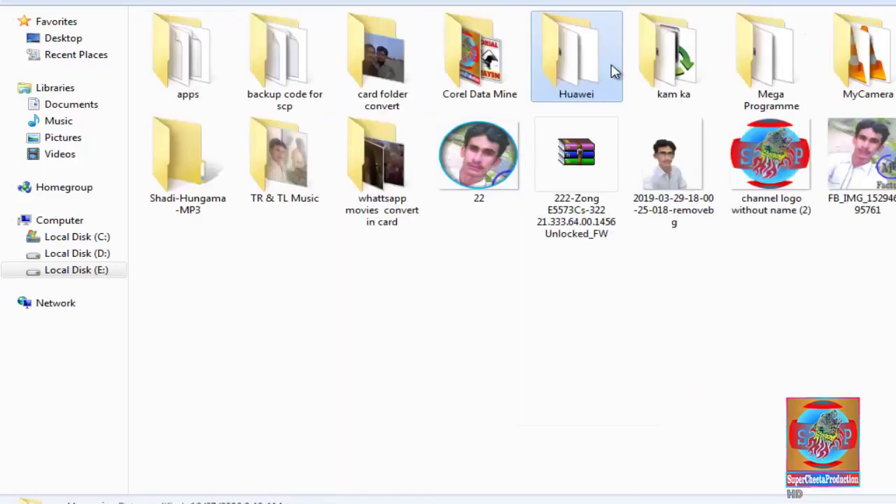
double_click(613, 71)
left_click(382, 112)
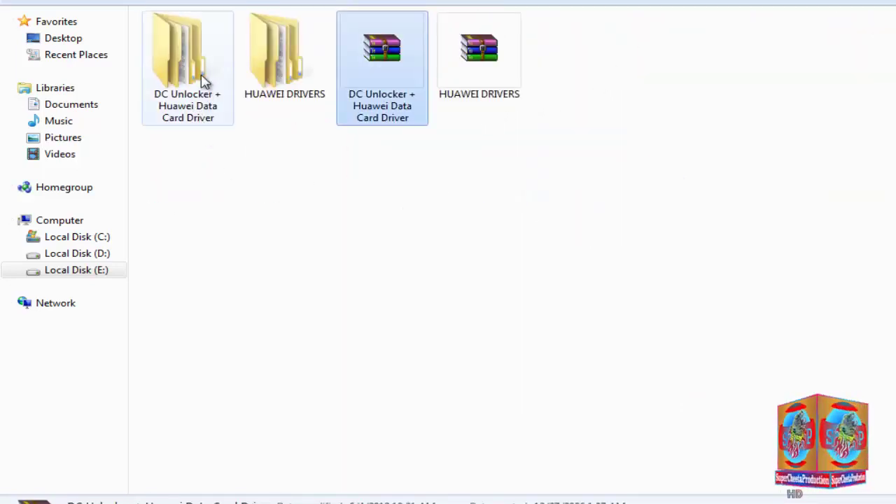
double_click(204, 83)
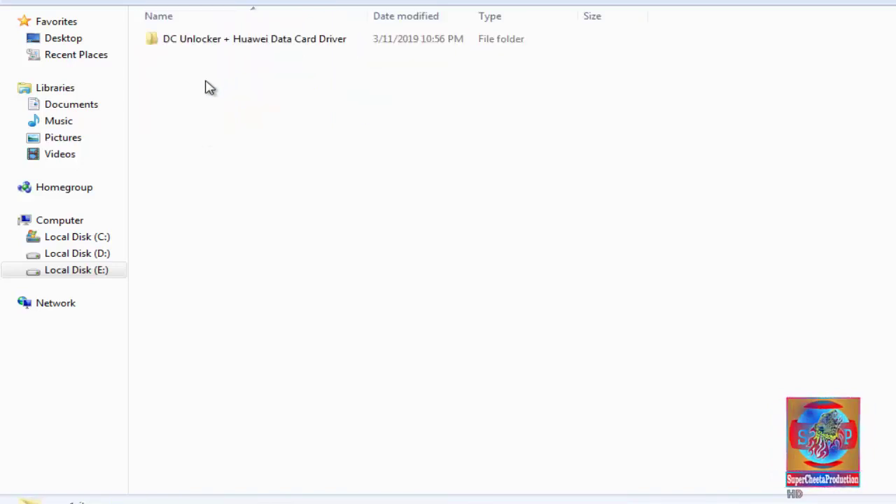
double_click(209, 44)
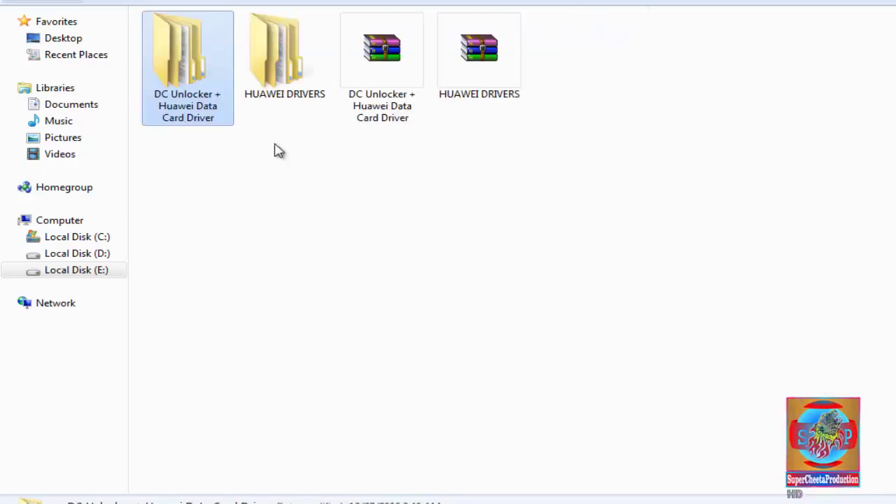
double_click(283, 93)
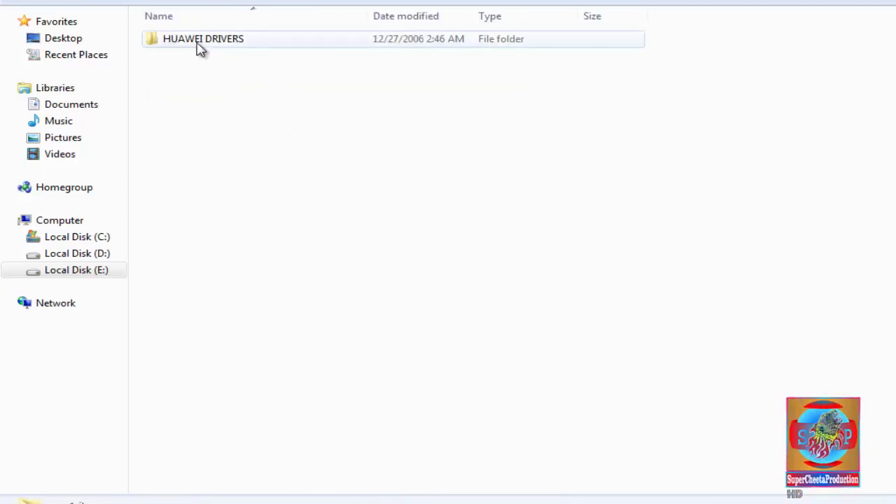
double_click(197, 47)
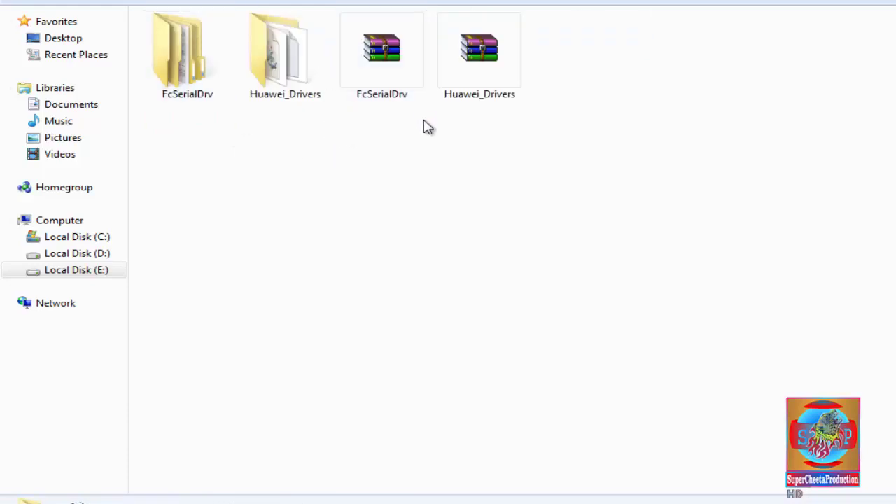
double_click(282, 77)
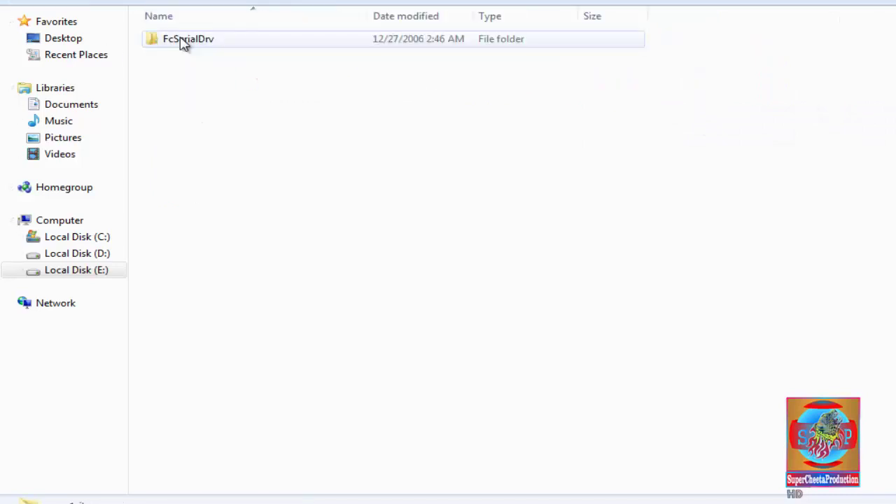
double_click(184, 42)
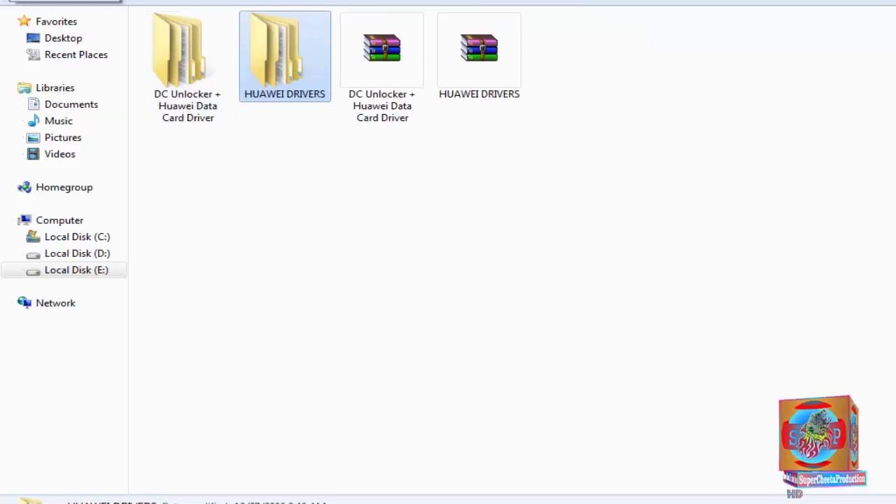
Return to the root of Local Disk (E:) and refresh the file listing
key("BackSpace")
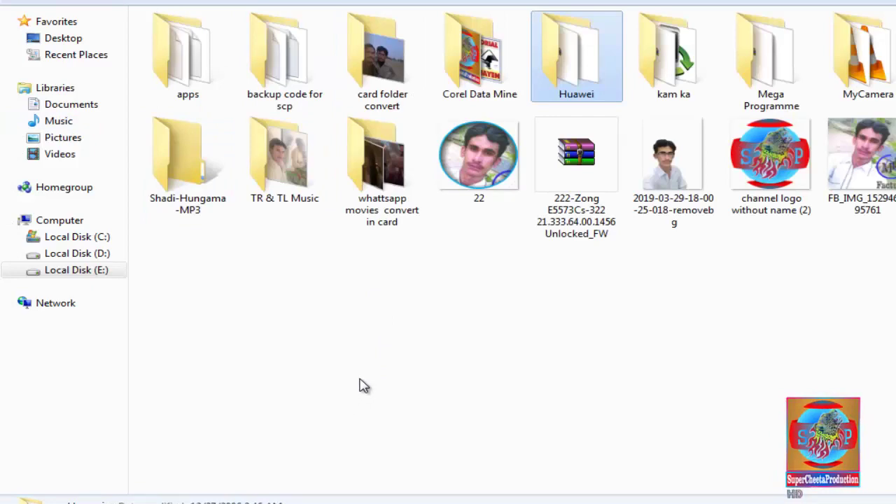
left_click(383, 320)
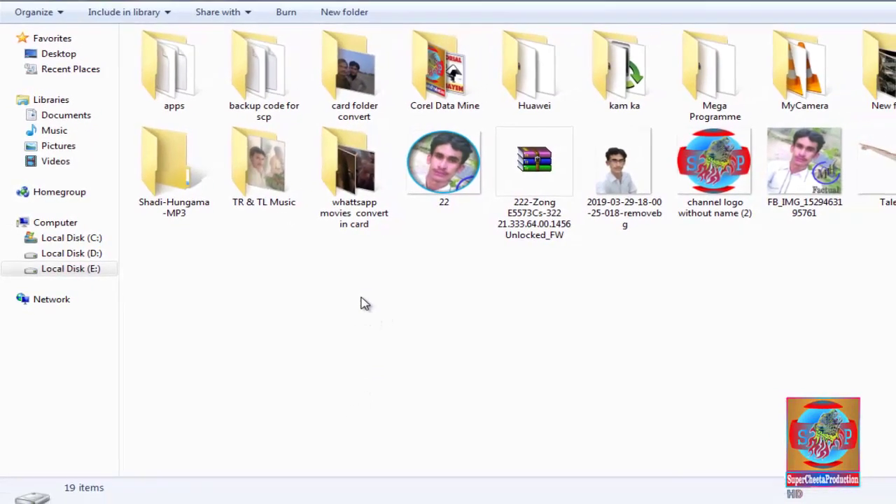
right_click(431, 272)
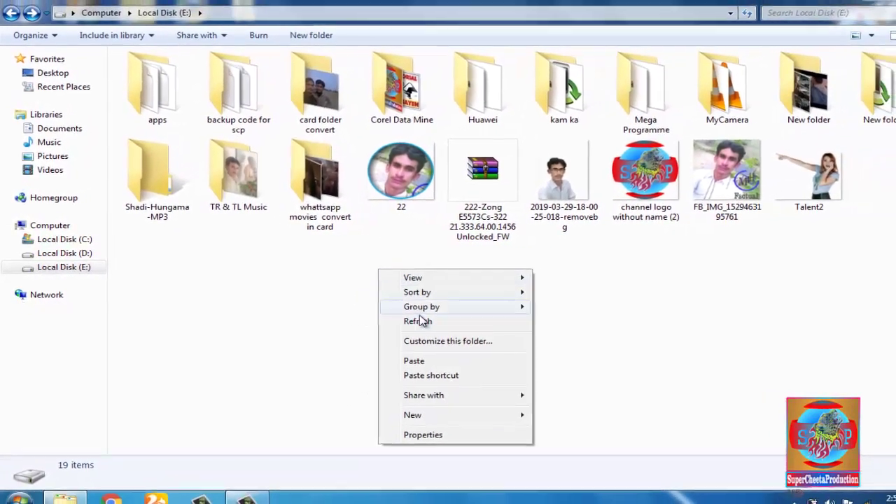
left_click(426, 323)
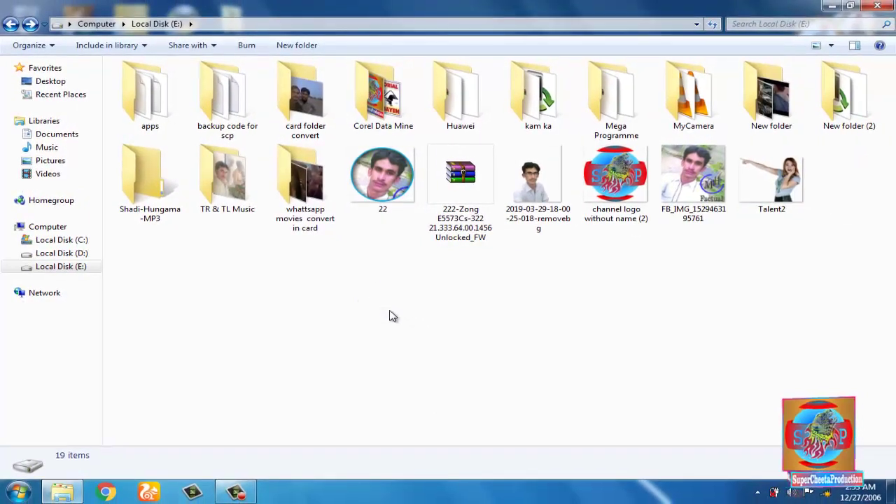